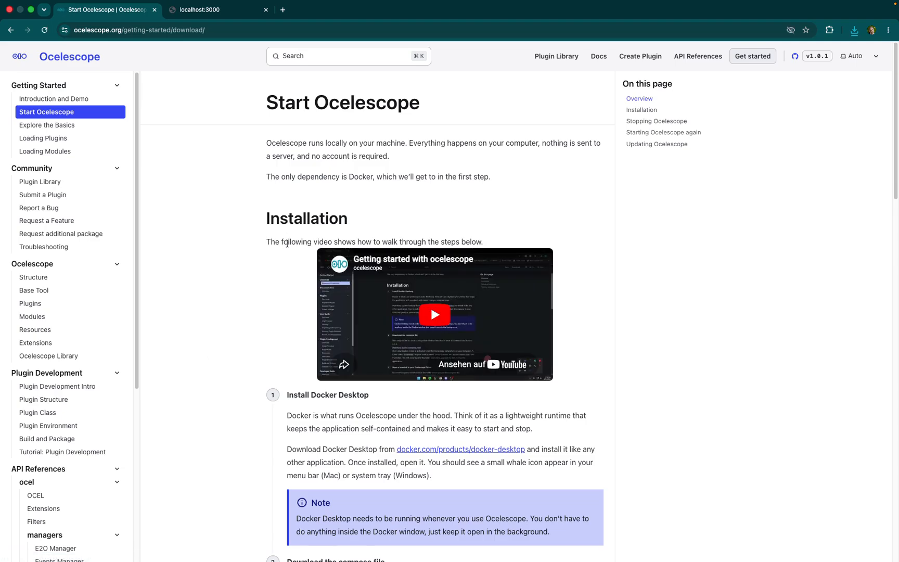
- Import the Hinge Production (with OCEAn units) example log in Ocelescope and open its log overview
click(191, 16)
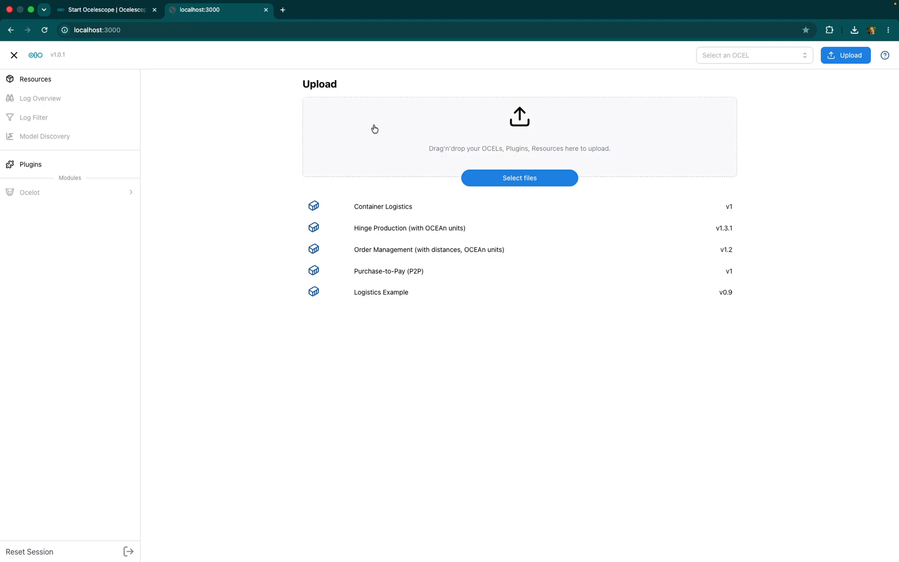
click(349, 232)
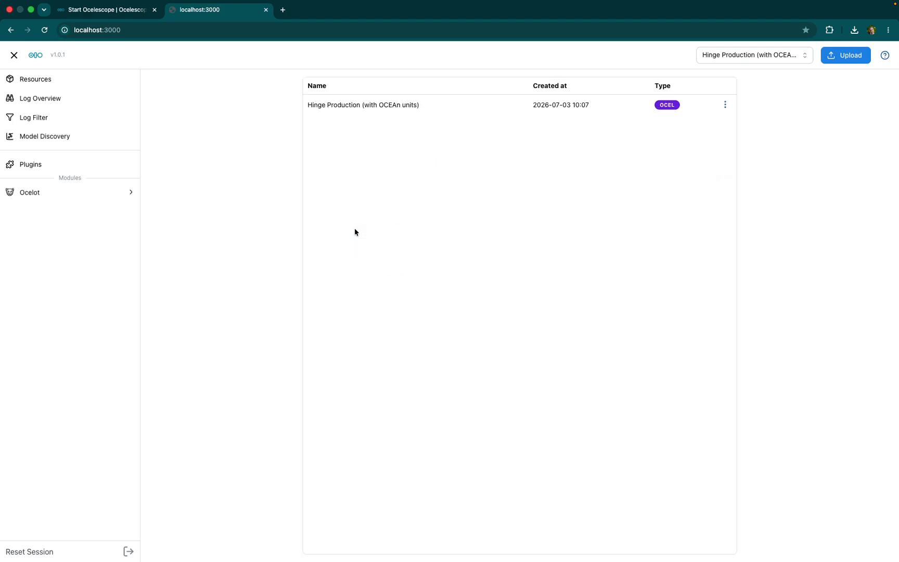
click(68, 99)
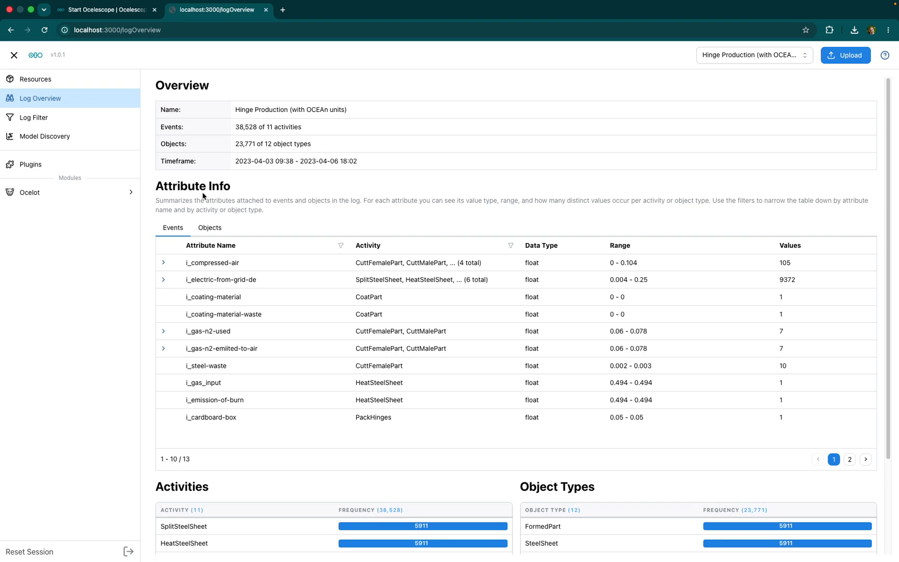
- Review the object attributes and the complete list of activities with their frequencies in the log overview
click(208, 228)
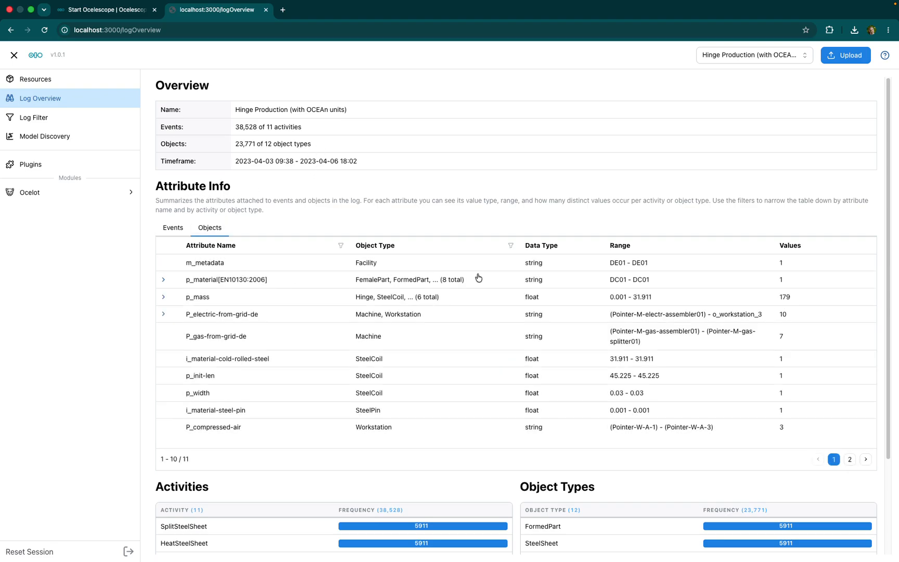
scroll(769, 315, down, 3)
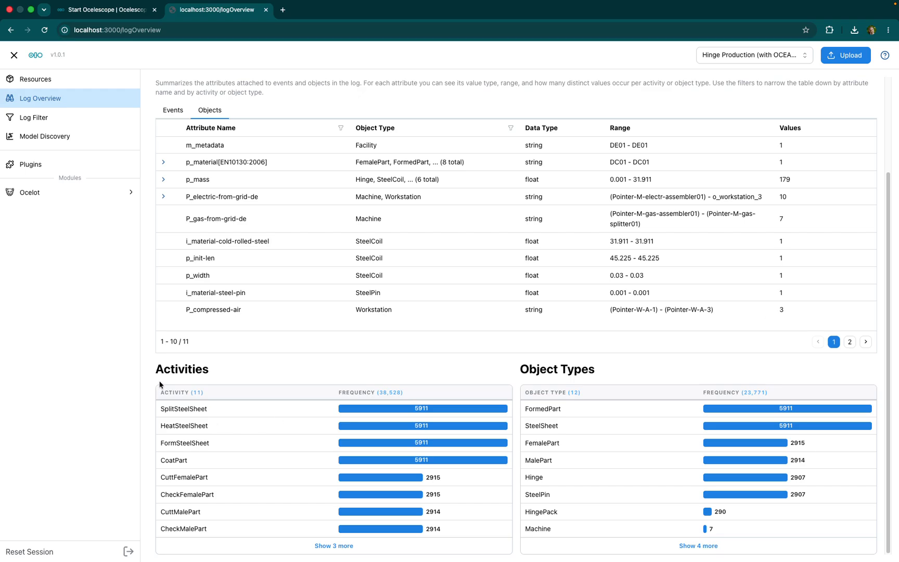
click(334, 545)
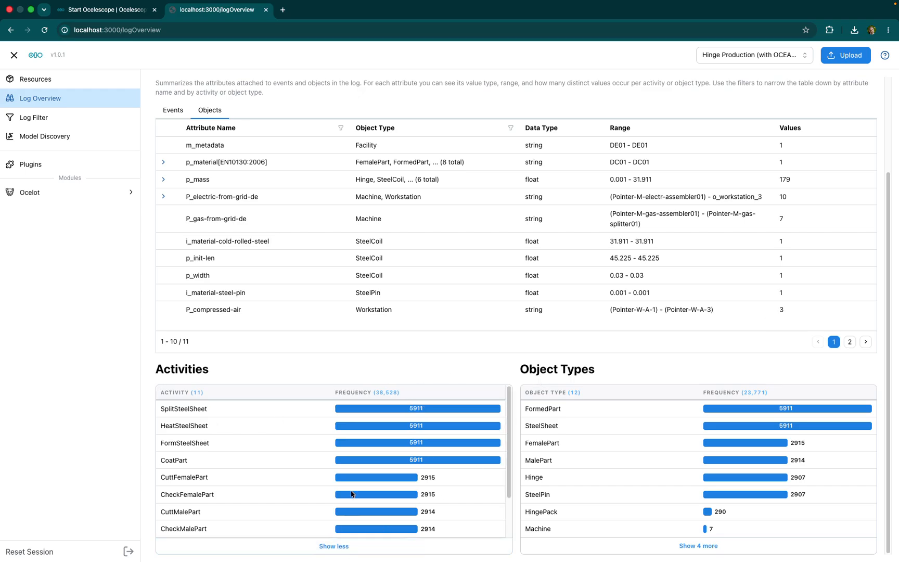
scroll(345, 482, down, 2)
- Browse the Ocelot module's event and object tables and its event and object type overviews
click(24, 193)
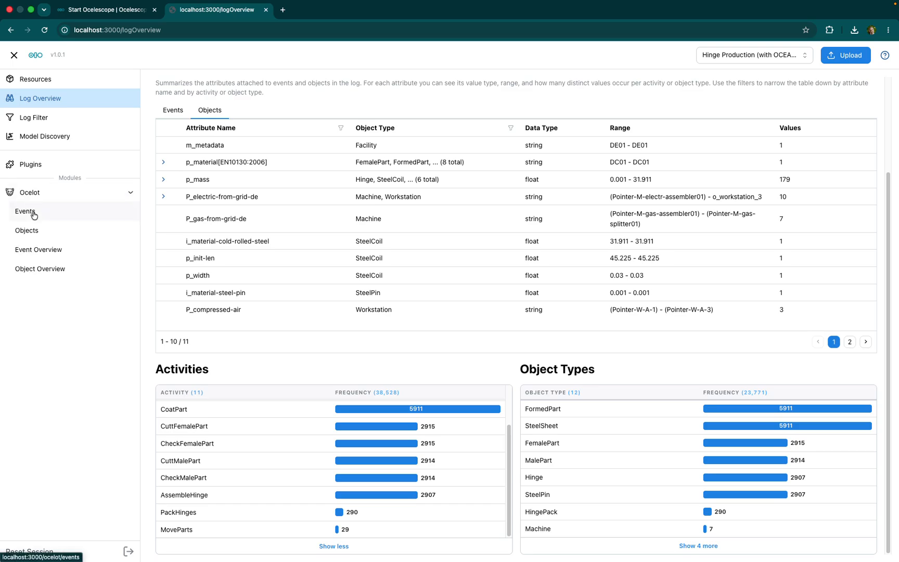
click(33, 215)
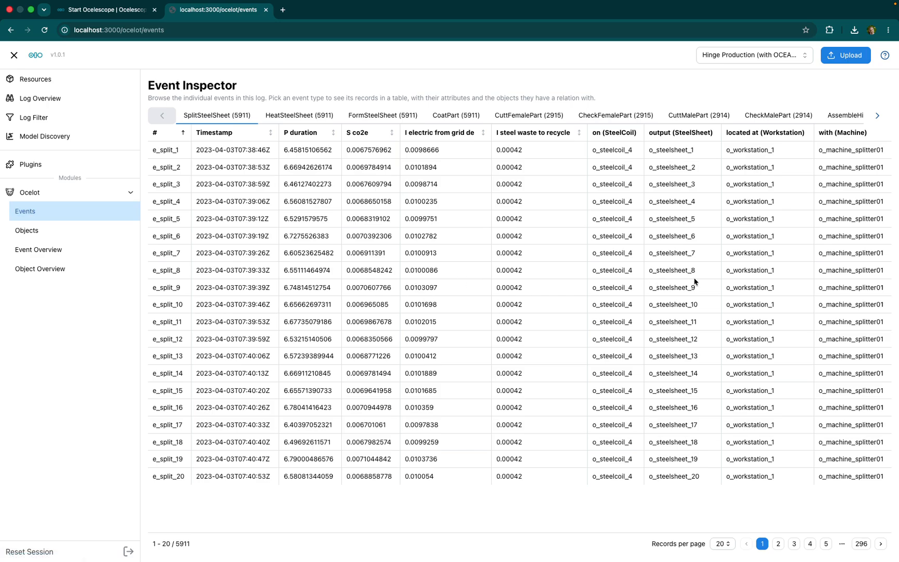
click(44, 233)
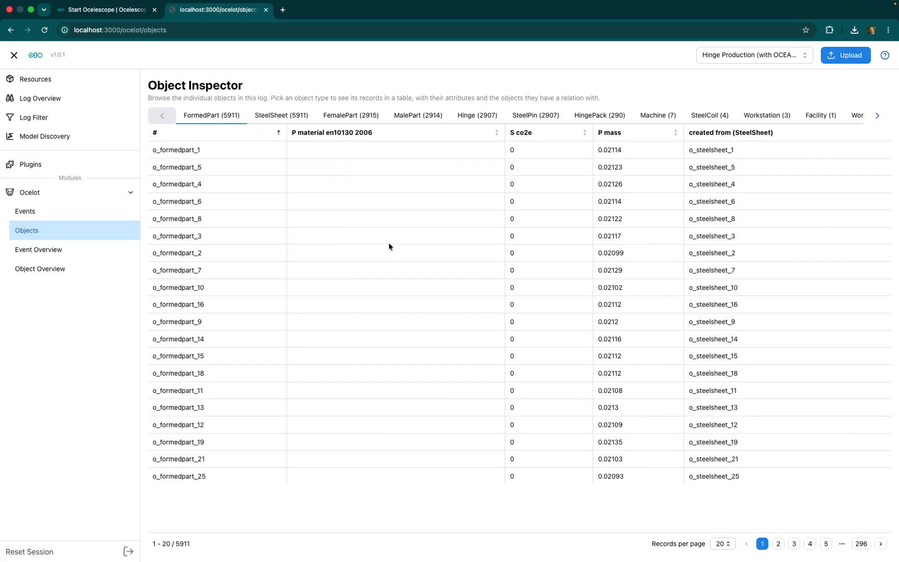
click(58, 254)
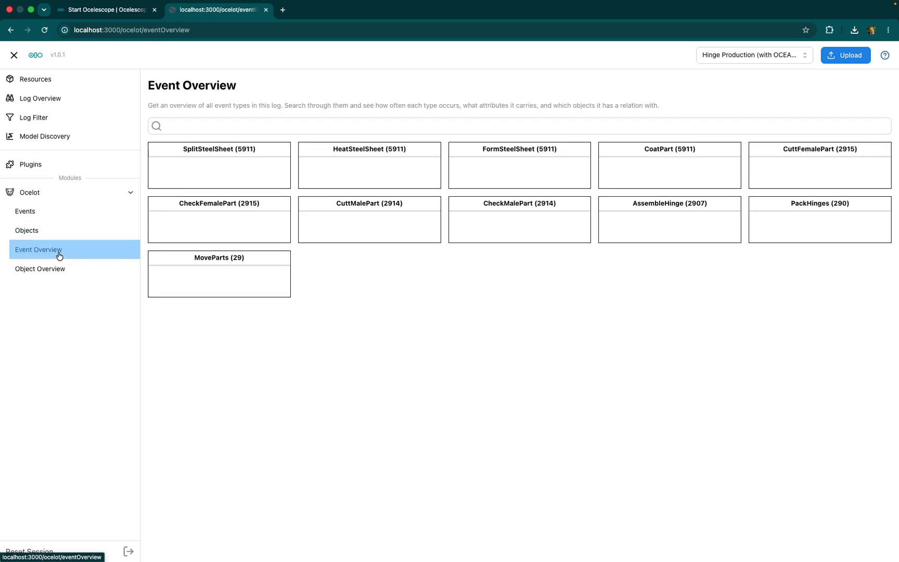
click(81, 268)
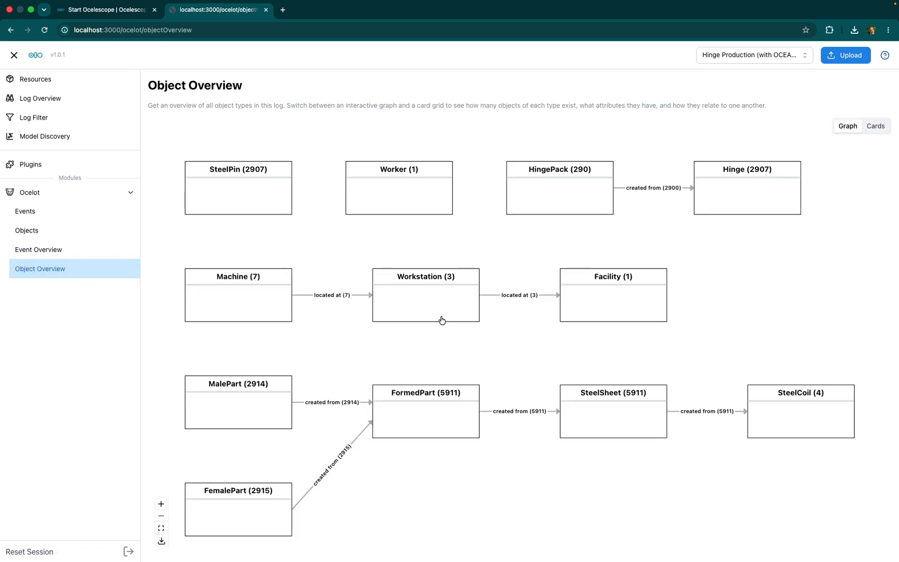
- Filter the log by object type, excluding Machine, SteelCoil, Workstation, Facility and Worker through the frequency range, and apply the filter
click(37, 120)
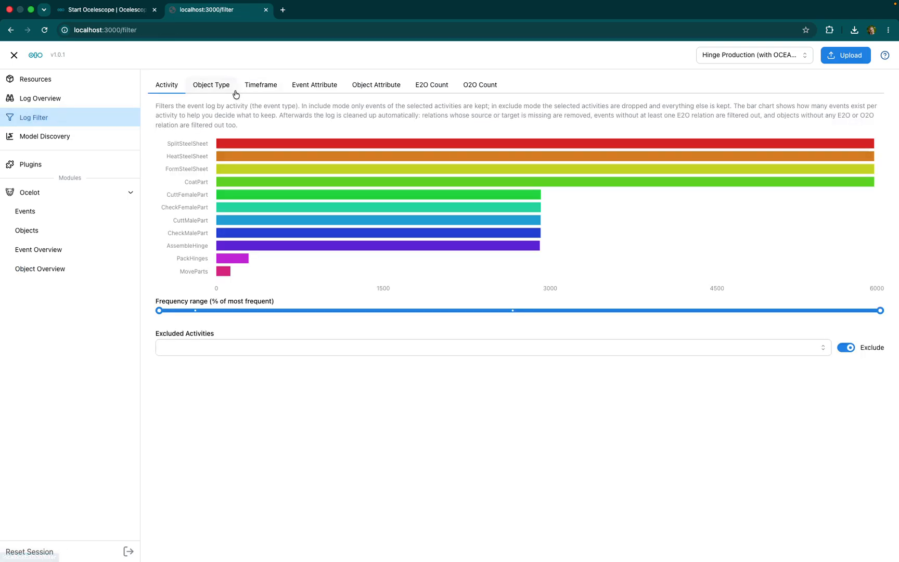
click(212, 86)
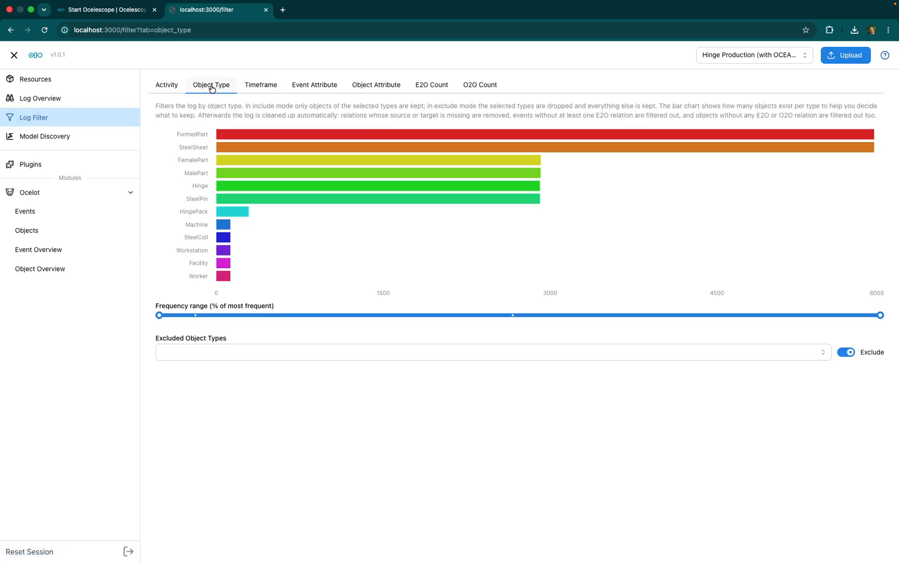
drag(159, 315, 174, 315)
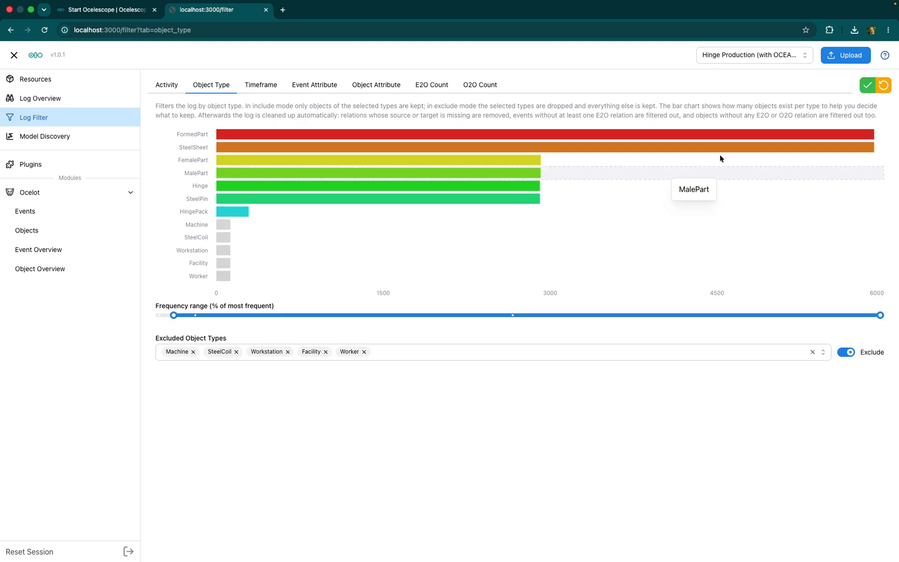
click(868, 89)
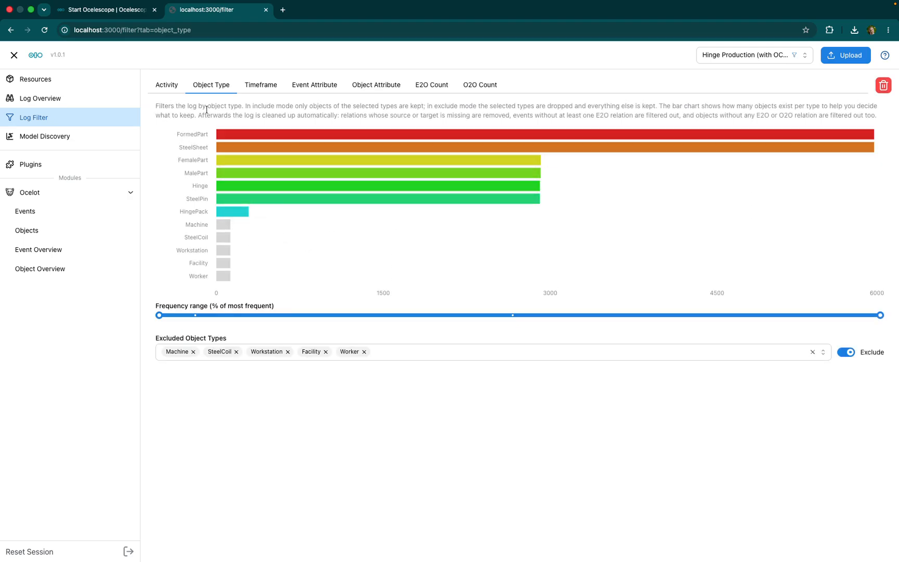
- Filter the log's timeframe to start at 04/04/2023 14:04 and apply the filter
click(261, 84)
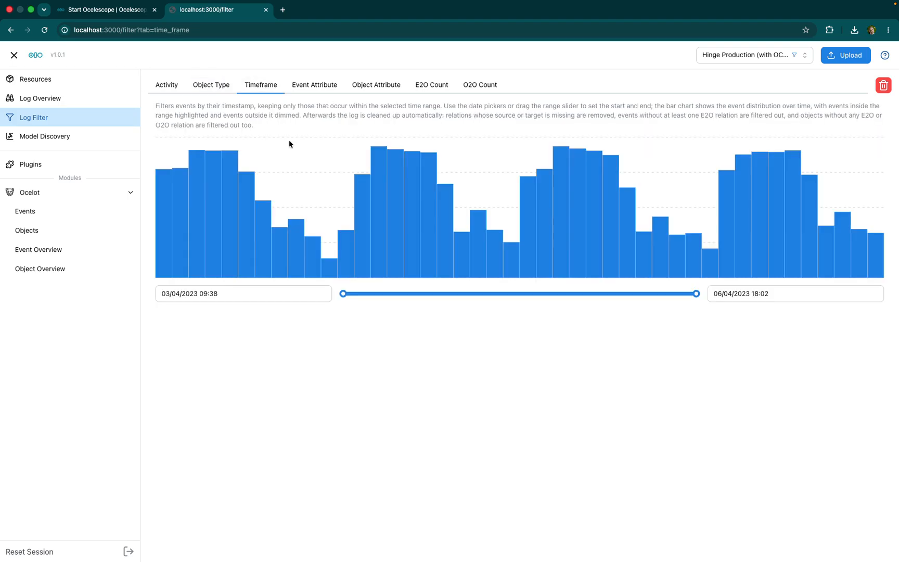
drag(344, 294, 352, 294)
drag(409, 298, 482, 294)
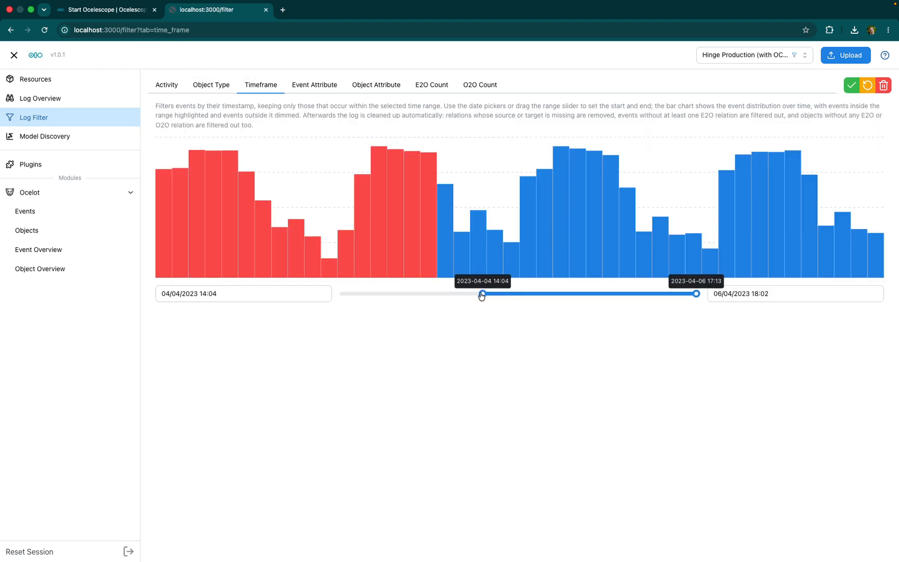
click(851, 85)
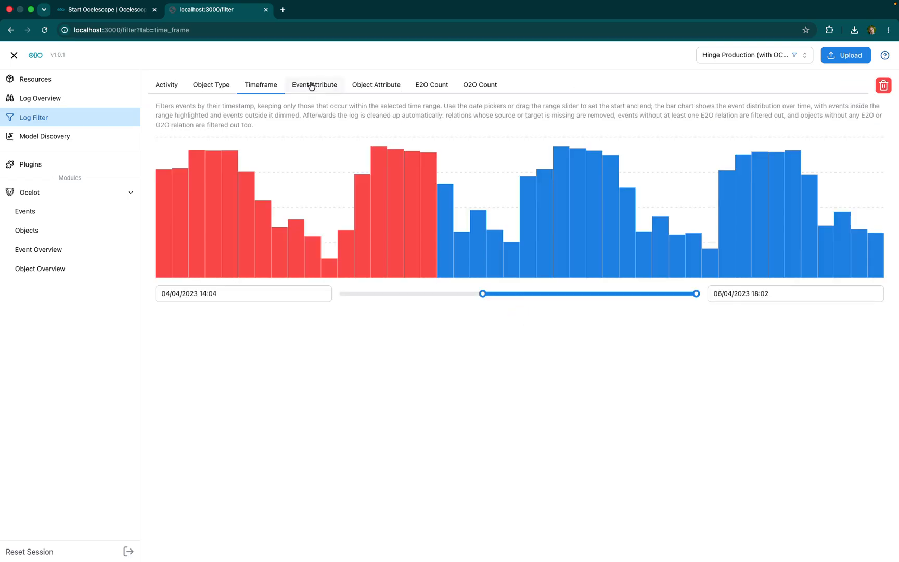
- Examine the event attribute filters, including the activities under i_gas-n2-used, and the E2O count filters
click(312, 86)
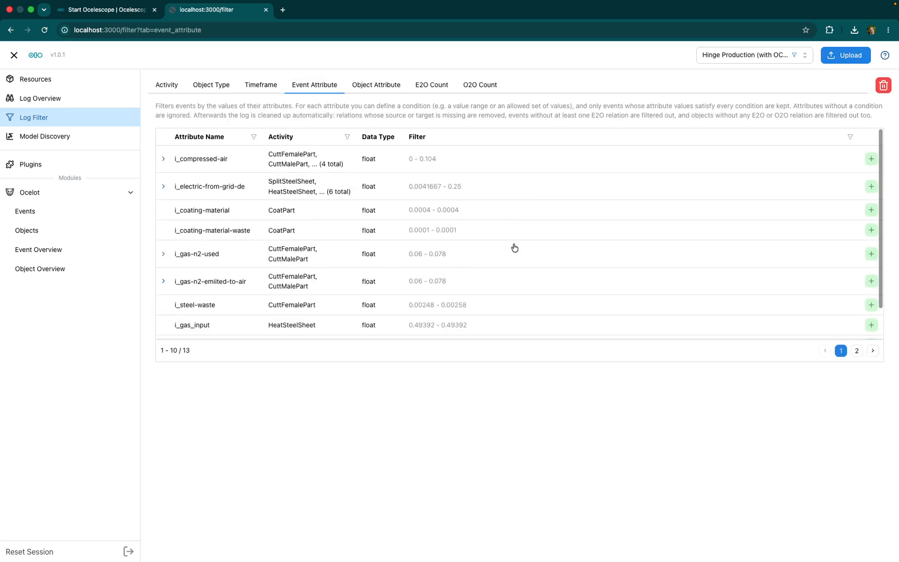
click(163, 254)
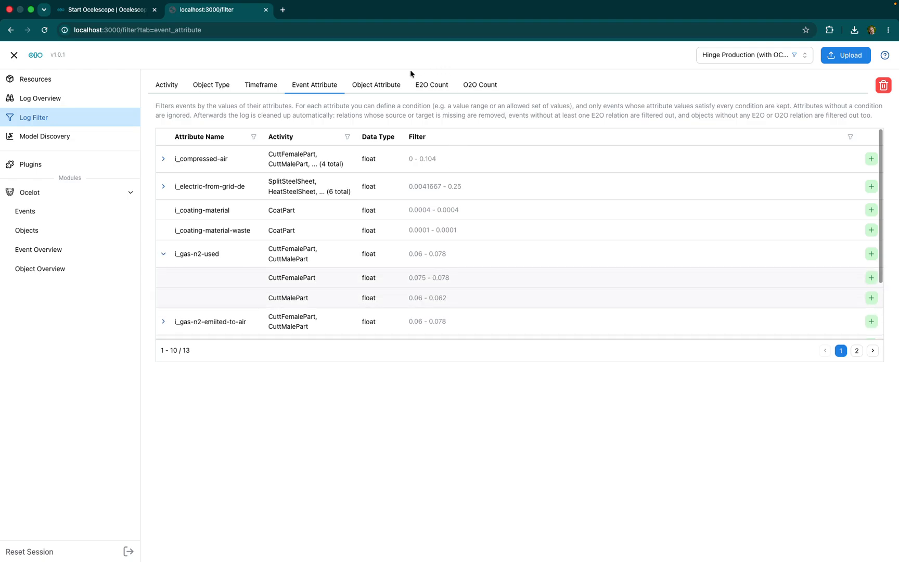
click(436, 90)
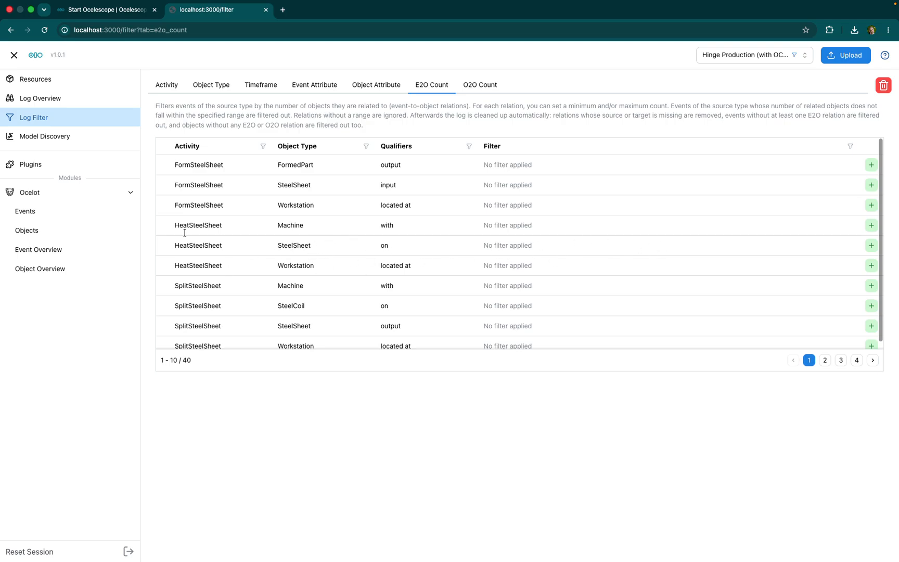
- Discover the filtered log's object-centric directly-follows graph and inspect its activities and edges up to PackHinges
click(45, 137)
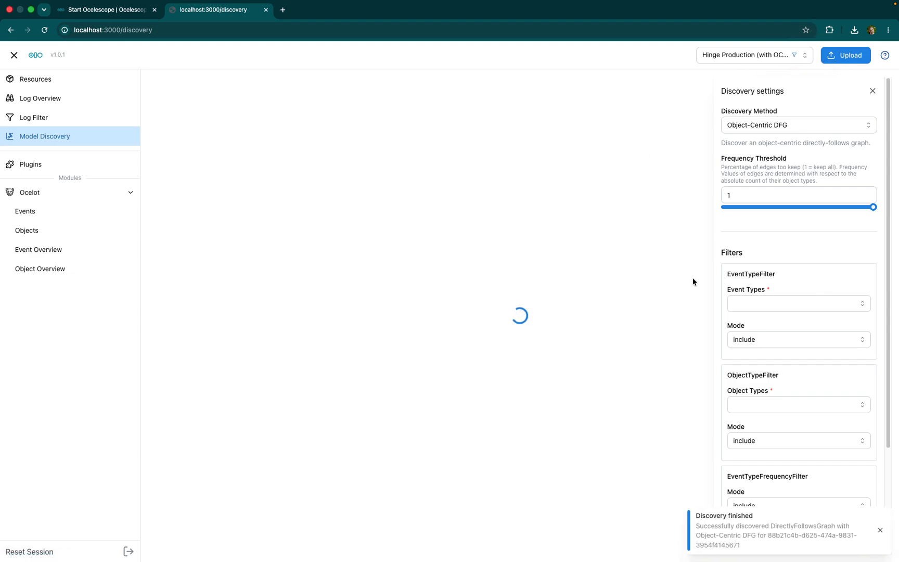
scroll(595, 322, down, 1)
drag(607, 330, 524, 338)
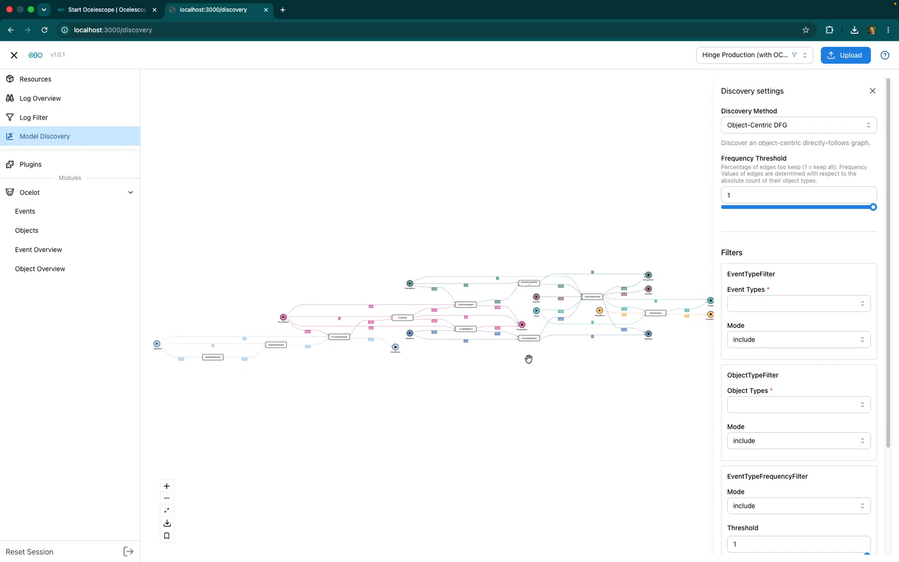
scroll(314, 368, up, 6)
drag(633, 295, 102, 384)
drag(541, 381, 478, 383)
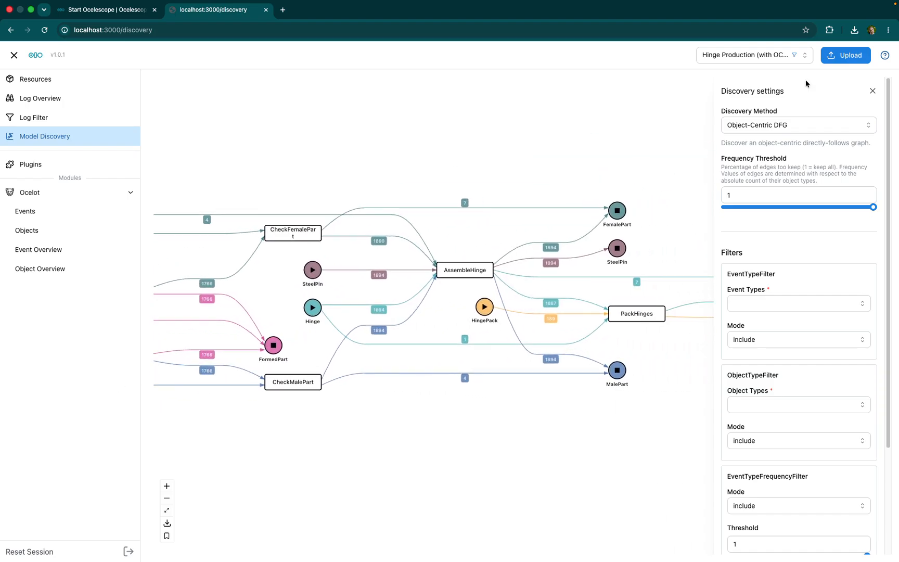
- Run model discovery with Inductive Miner (flattening), followed by TOTeM Miner
click(799, 130)
click(753, 163)
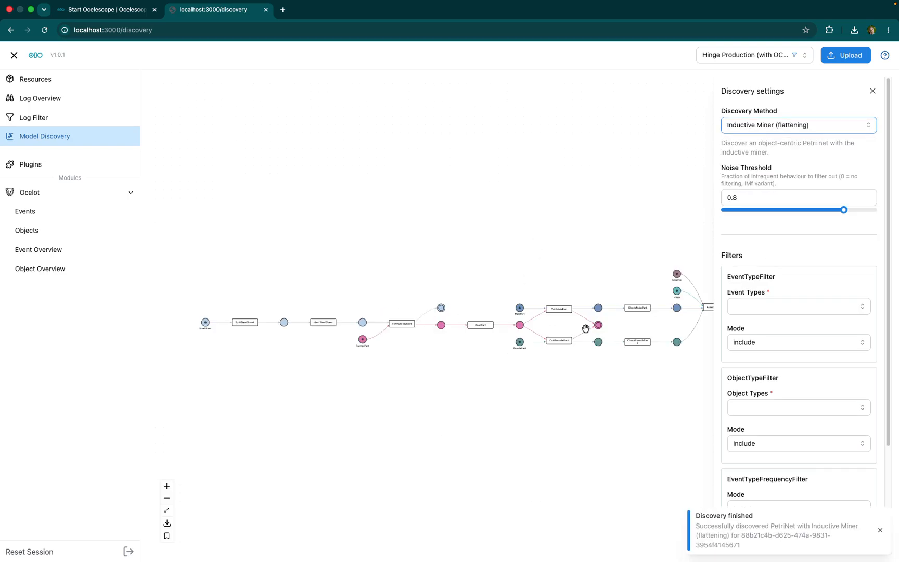
click(783, 128)
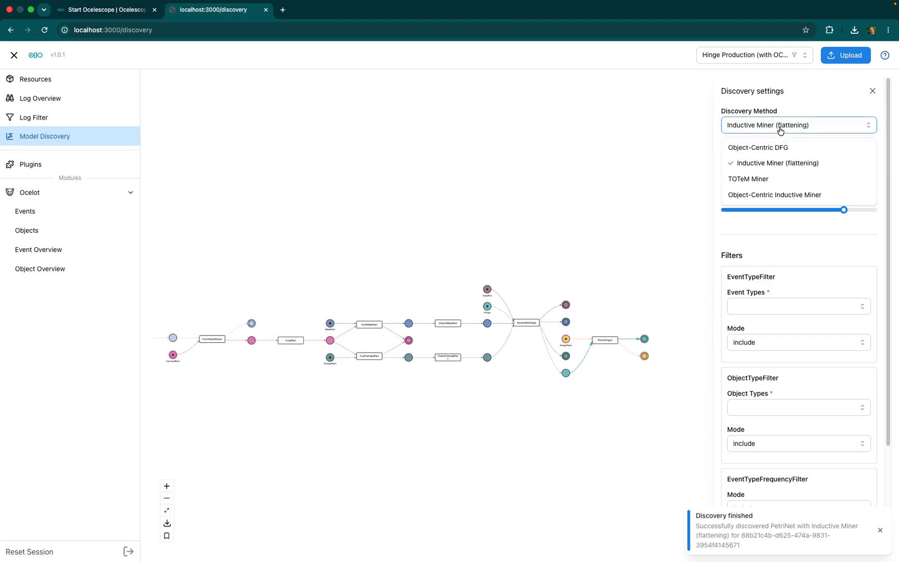
click(755, 179)
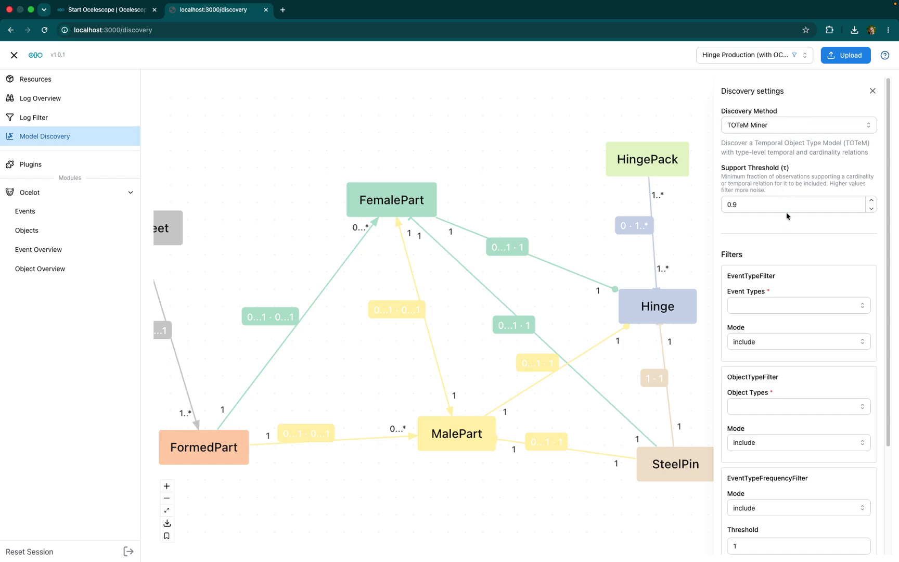
- Review the discovery filter settings, save the TOTeM model as a resource and open the resource list
scroll(776, 205, down, 1)
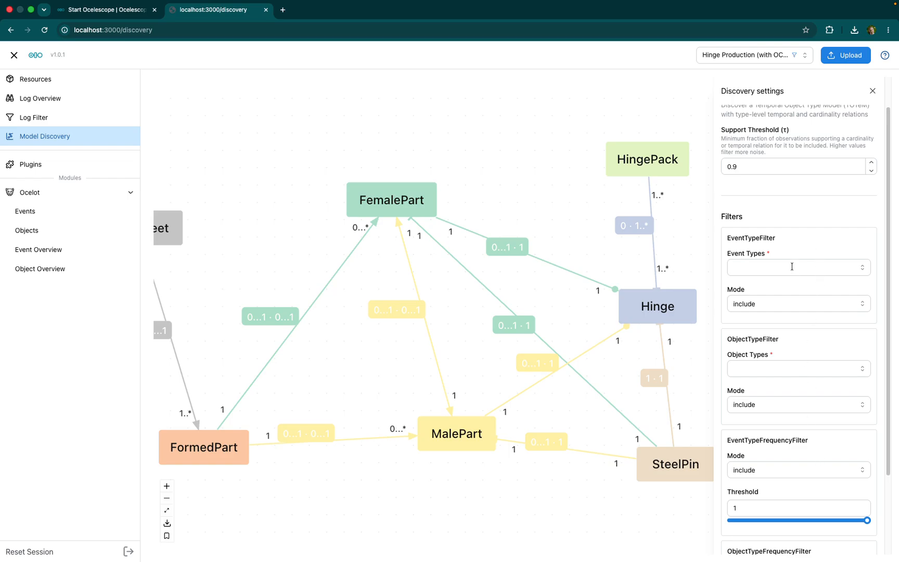
scroll(793, 267, down, 3)
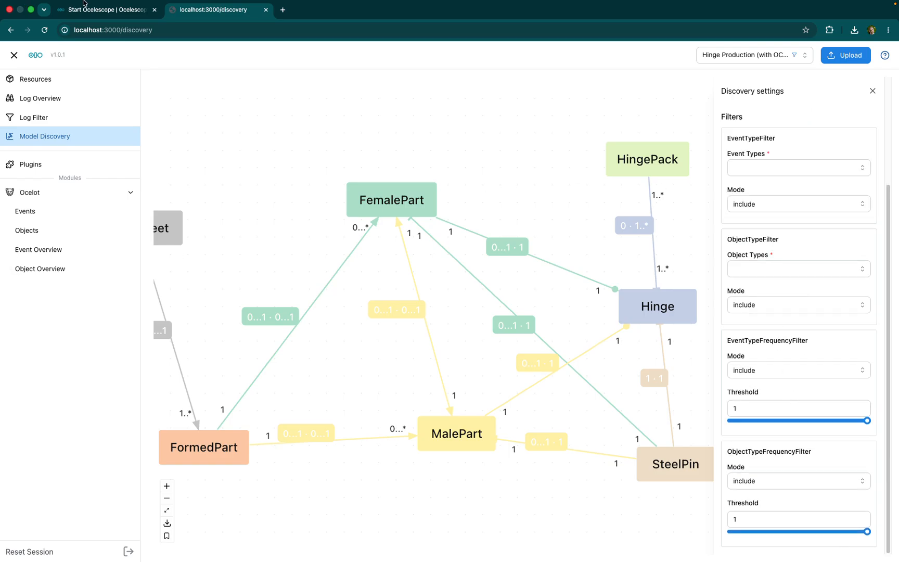
click(167, 524)
click(166, 537)
click(29, 81)
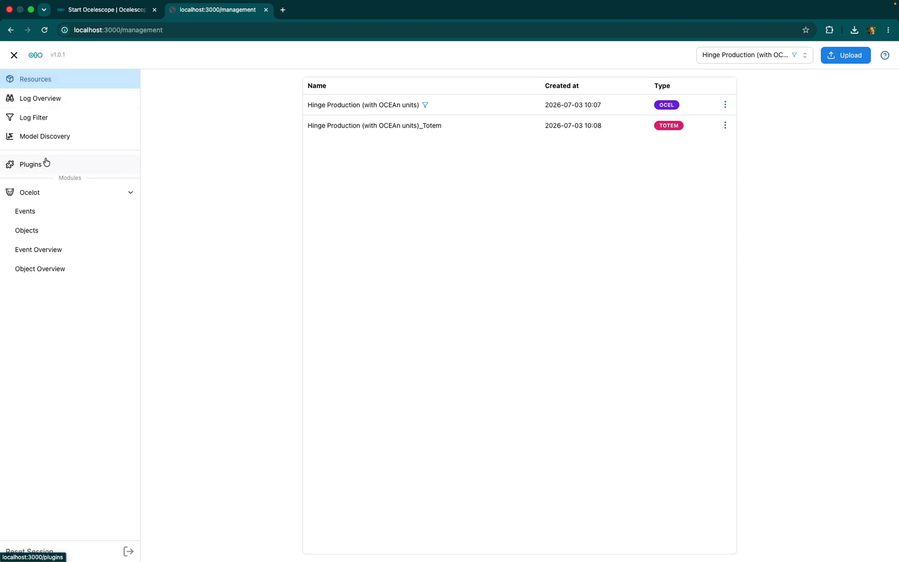
- Check the available actions for the Hinge Production log and its TOTeM model in the resource list
click(725, 105)
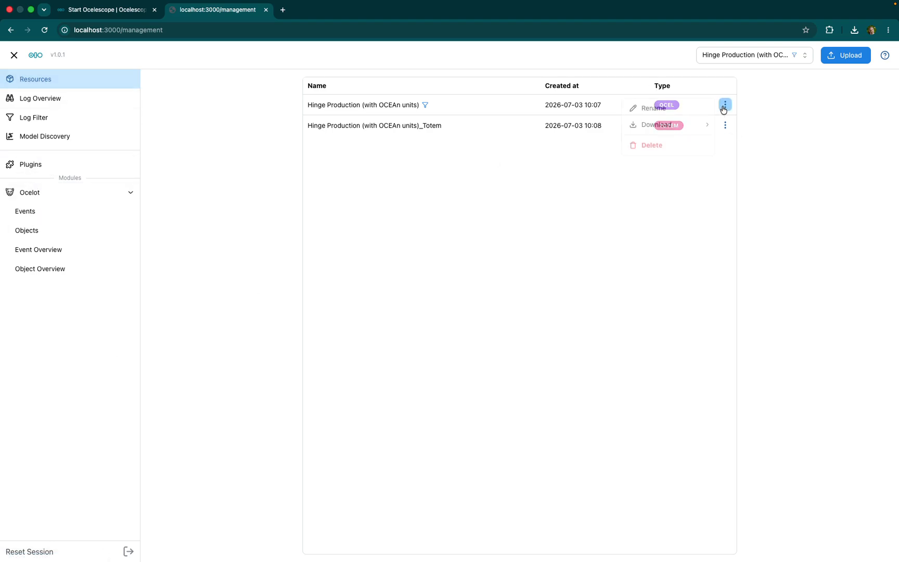
click(638, 168)
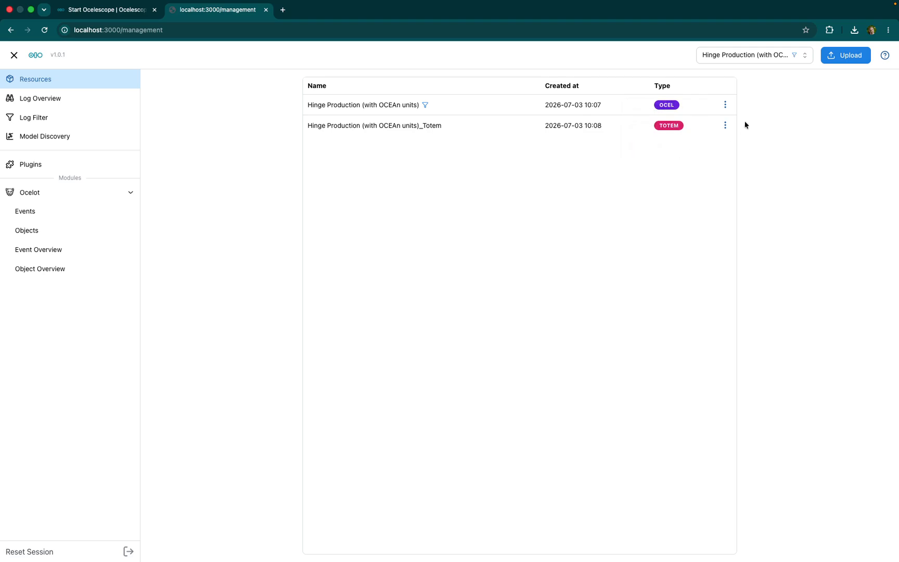
click(721, 129)
click(684, 163)
- Upload the Container Logistics_ProcessTree and Pm4pyDiscovery_petri_net_0_0 resources and view the Petri net's token details for the place after Collect Goods
drag(339, 308, 479, 311)
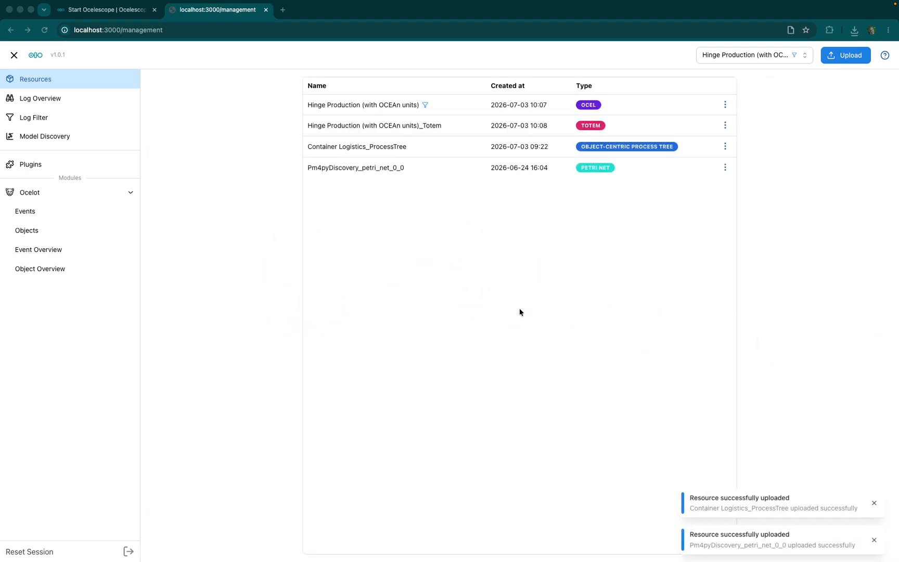
click(725, 167)
click(668, 185)
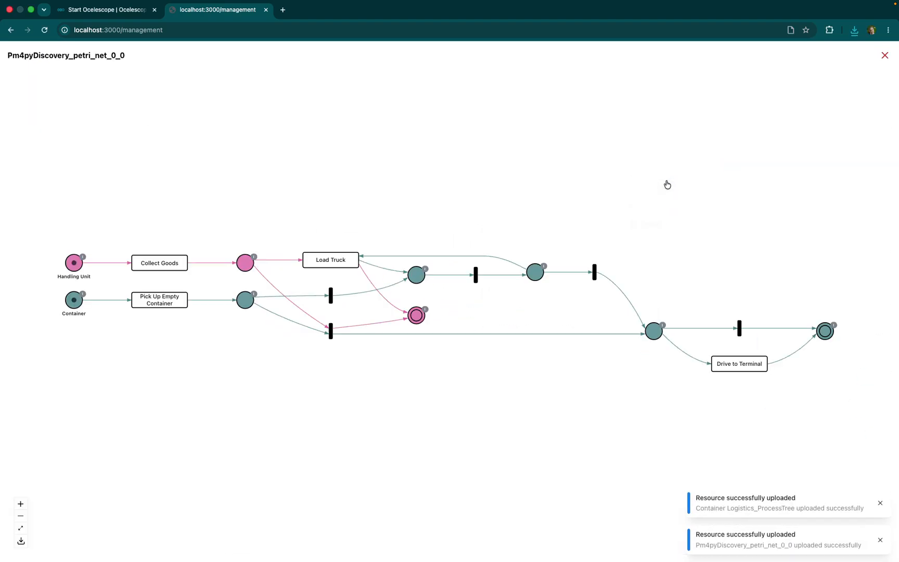
click(254, 257)
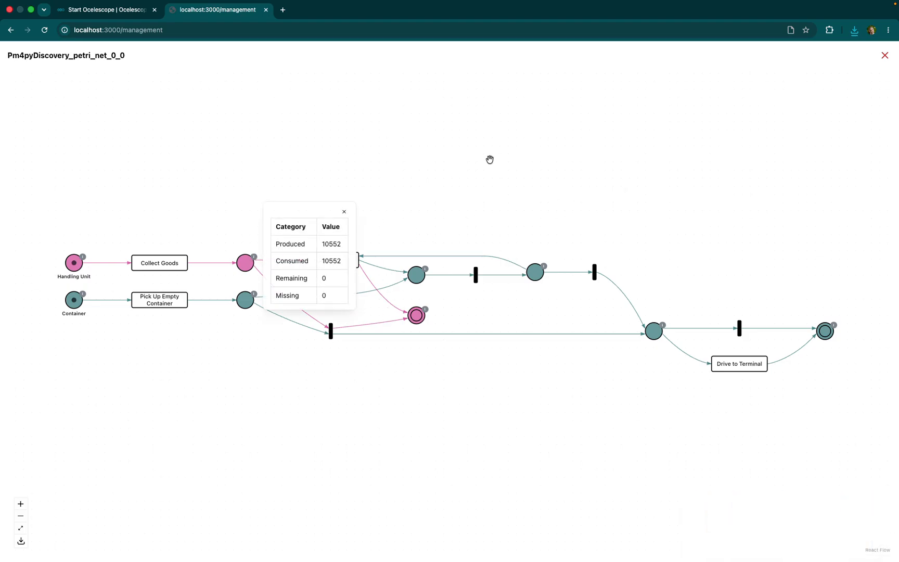
- Close the token details and the Petri net view, and open the plugin overview
click(344, 212)
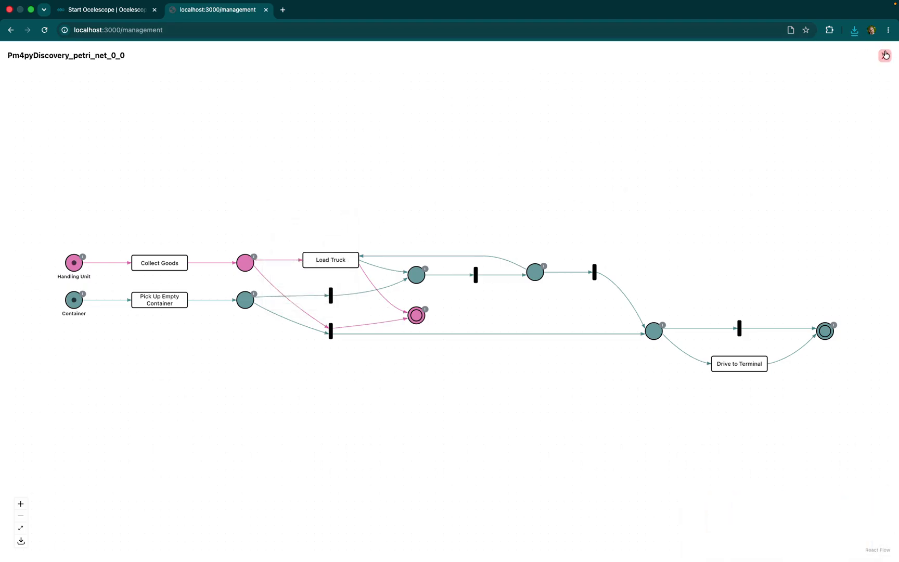
click(885, 55)
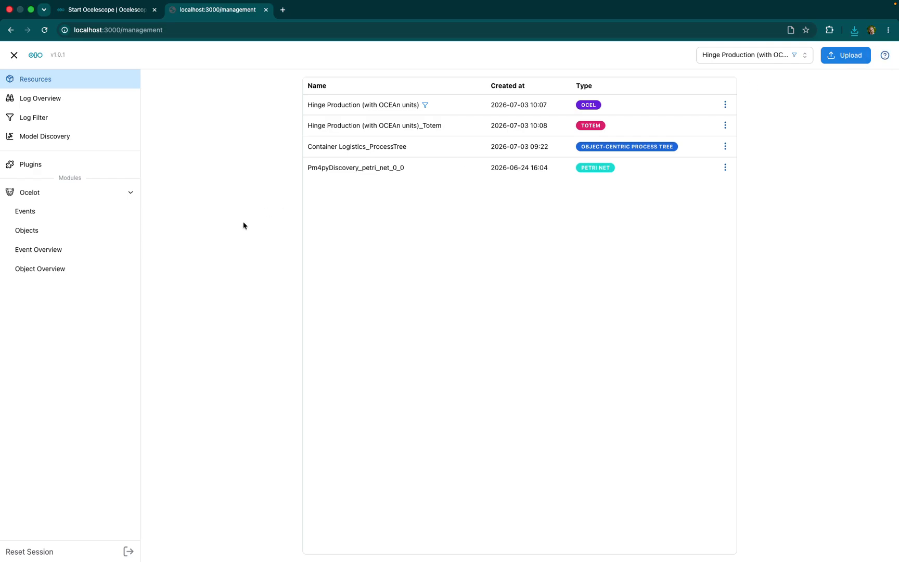
click(48, 168)
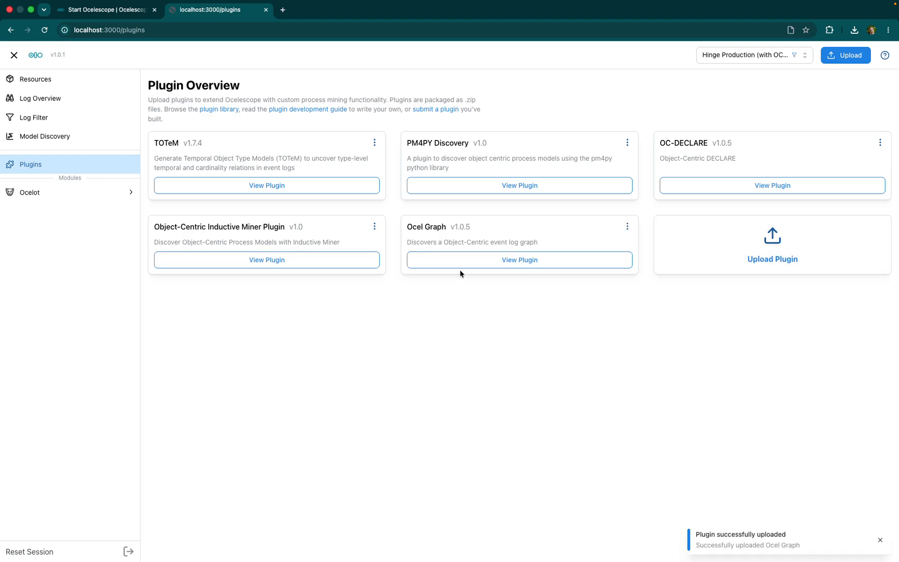
- Mine an OCEL graph with the Ocel Graph plugin from Hinge Production (with OCEAn units), using object o_femalepart_1649 as root, and download it
click(445, 262)
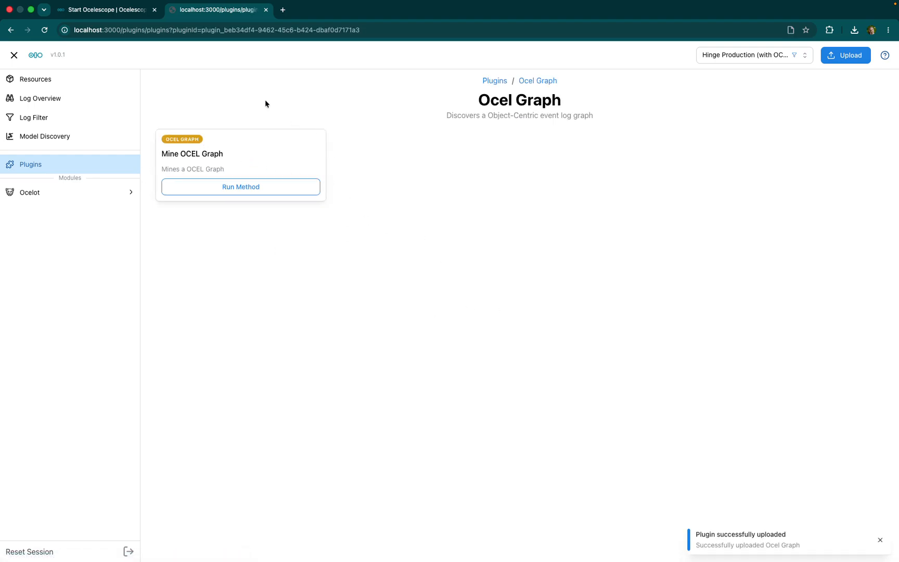
click(255, 189)
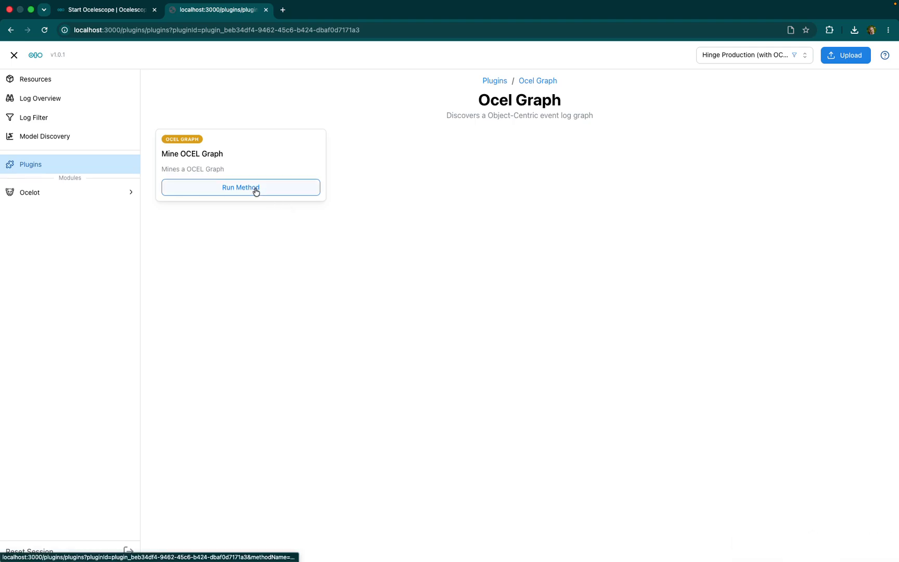
click(462, 172)
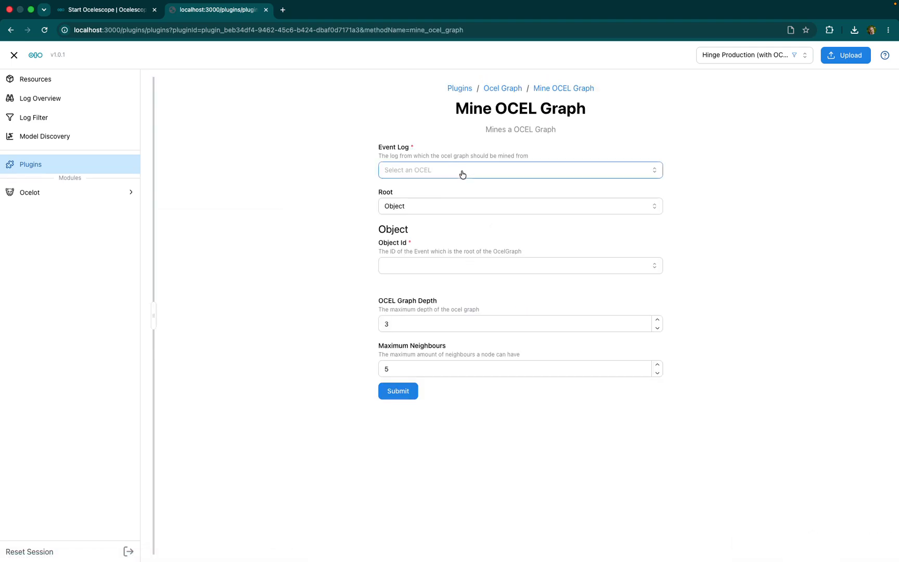
click(474, 198)
click(455, 267)
click(442, 335)
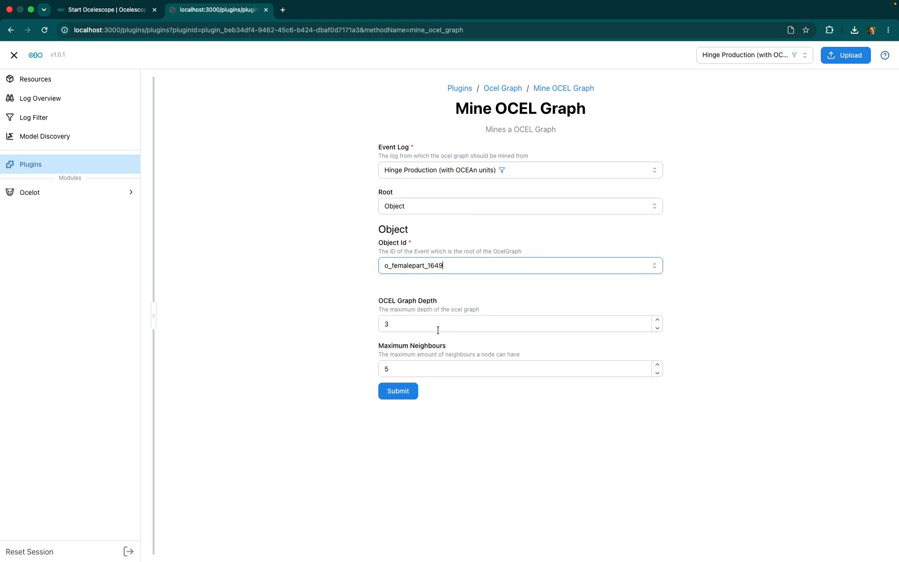
click(397, 394)
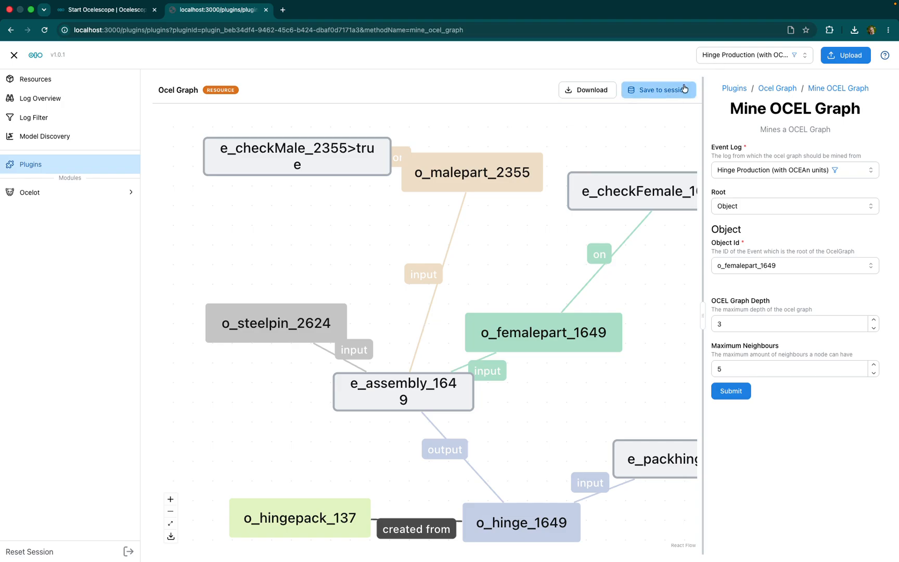
click(586, 95)
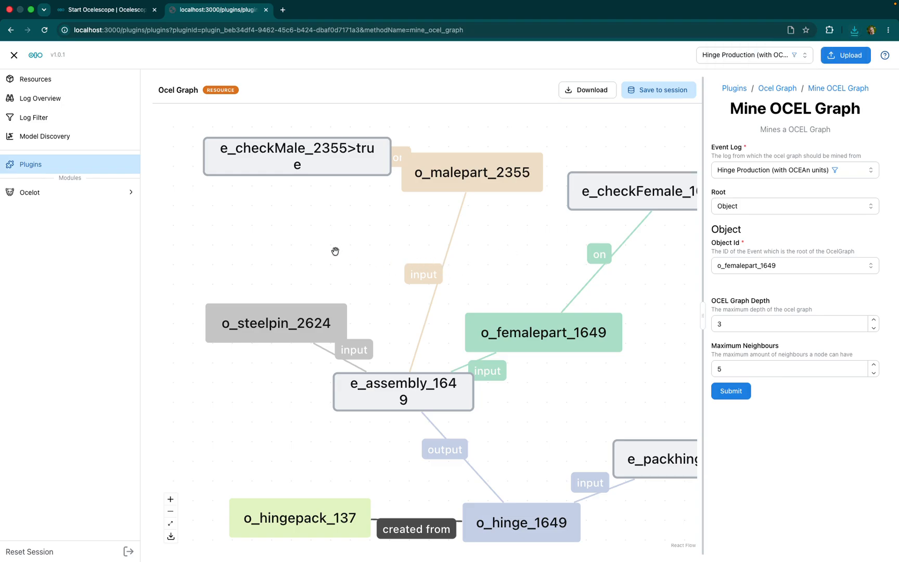
- Switch to the split view with the TOTeM plugin.py source and open the TOTeM plugin's Discover TOTeM method in Ocelescope
key(ctrl+Right)
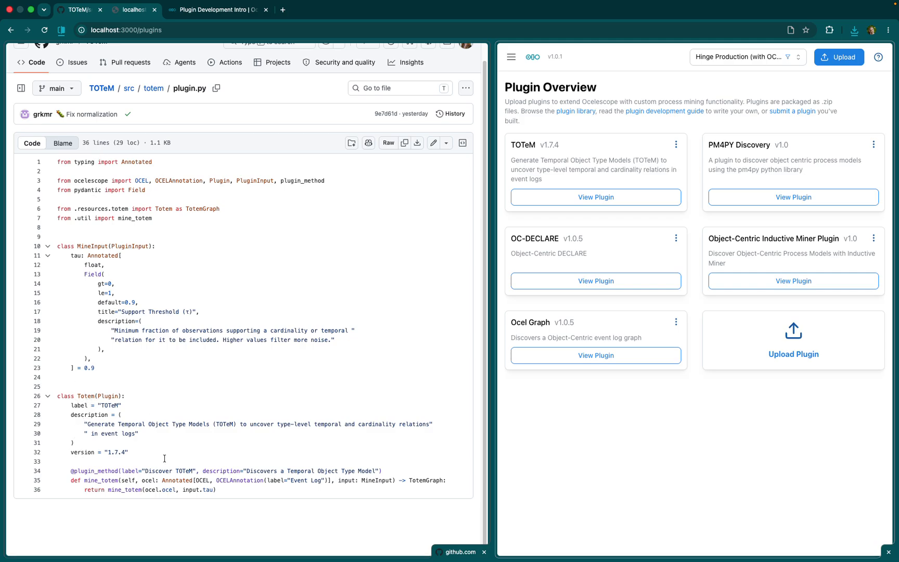
click(597, 199)
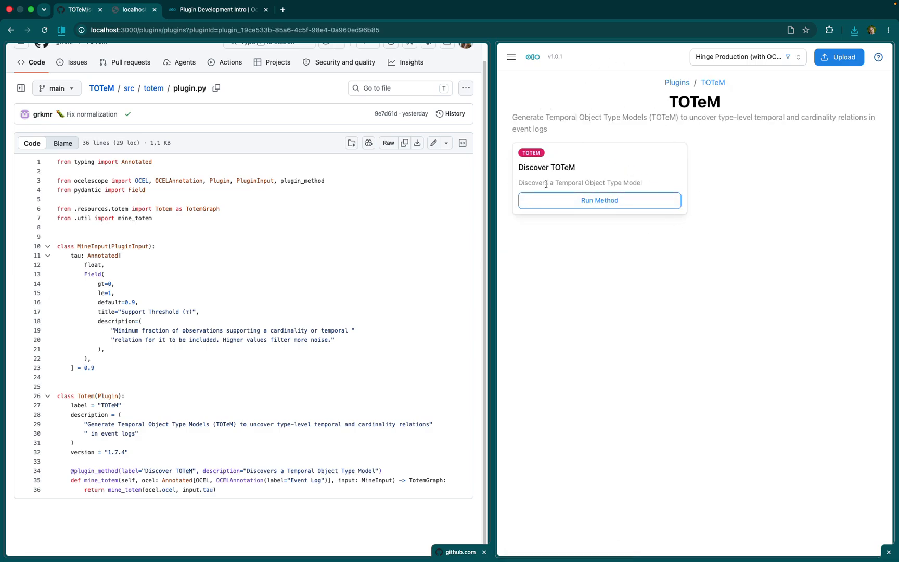
click(586, 200)
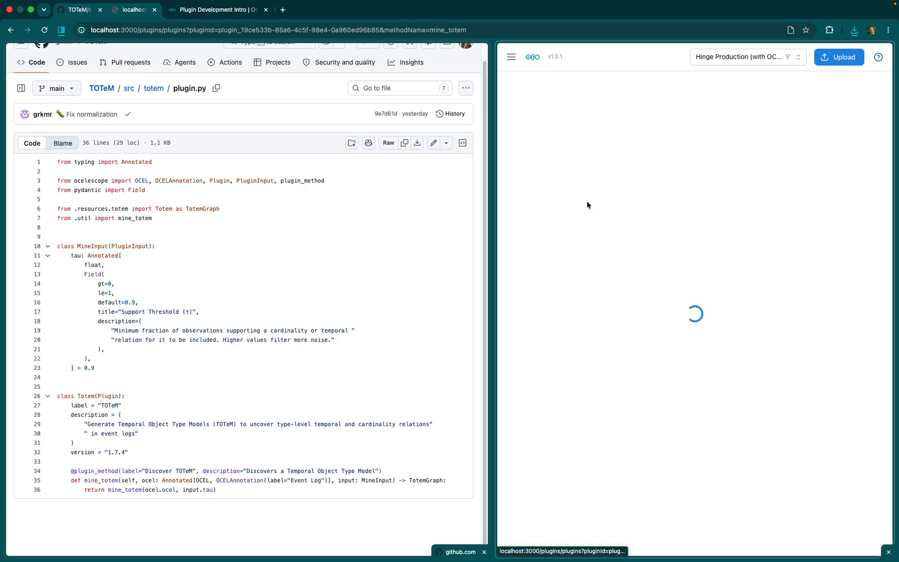
- Highlight the MineInput class in plugin.py to compare its field definition with the Discover TOTeM input form
click(255, 522)
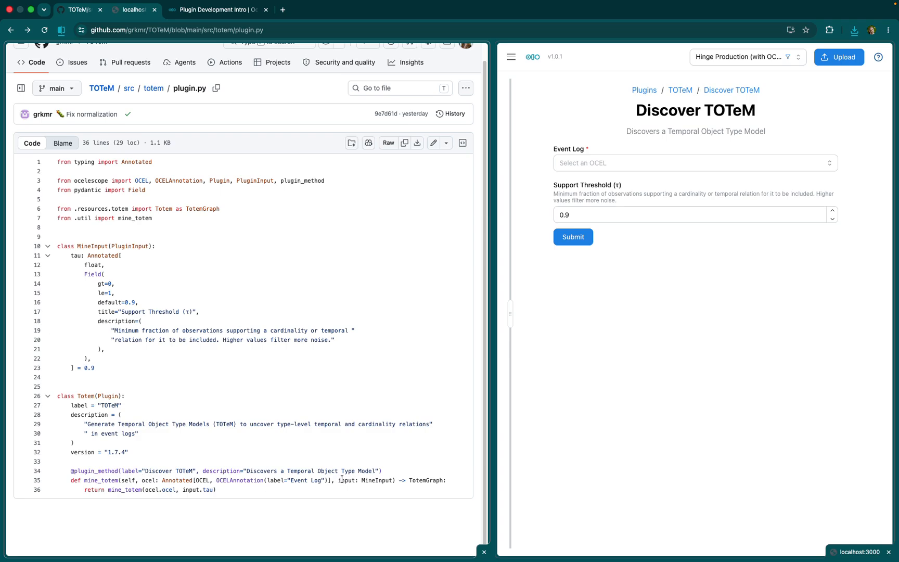
click(105, 349)
drag(91, 246, 147, 352)
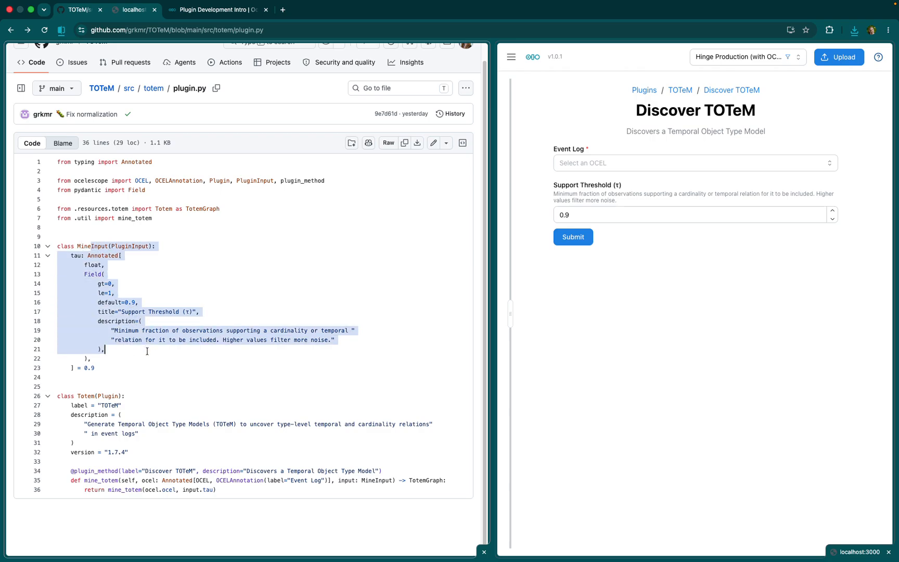
- Run Discover TOTeM on the Hinge Production event log with the default support threshold
click(605, 167)
click(676, 186)
click(573, 237)
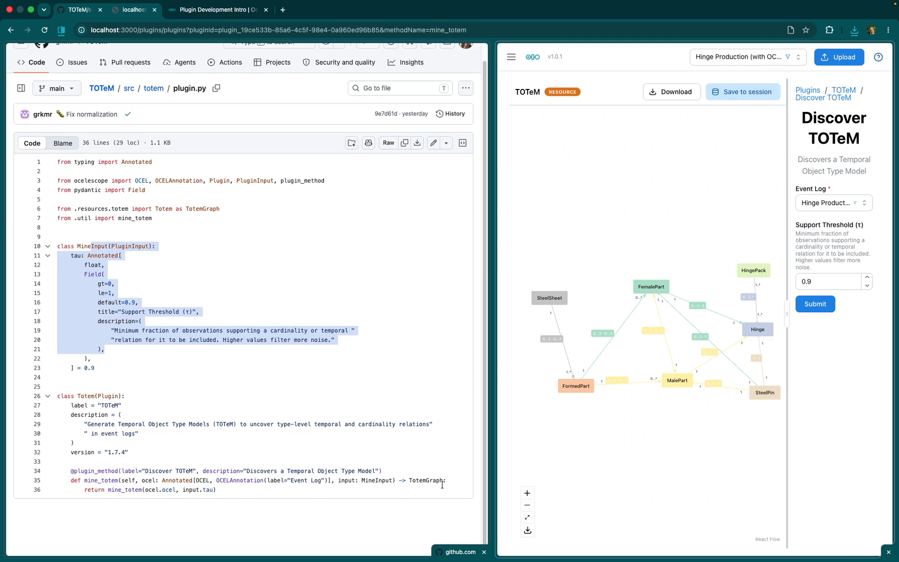
- Review the Totem resource class and its visualize method in totem.py, and open the Plugin Development Intro documentation
click(304, 218)
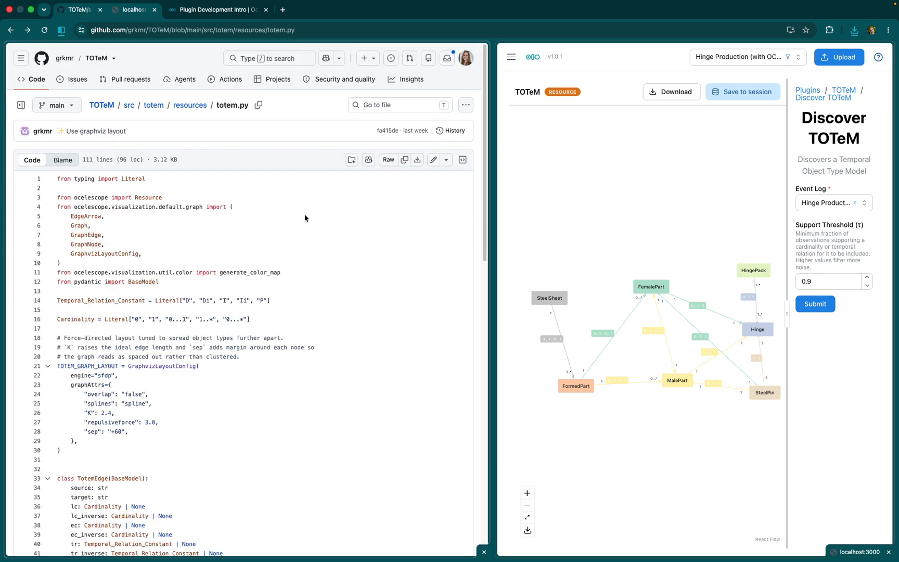
scroll(235, 309, down, 9)
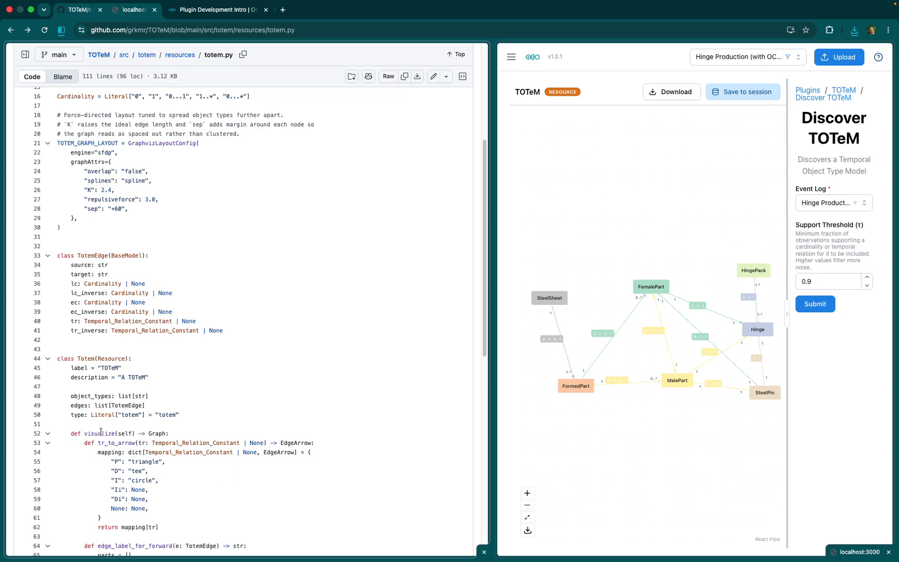
scroll(100, 432, down, 1)
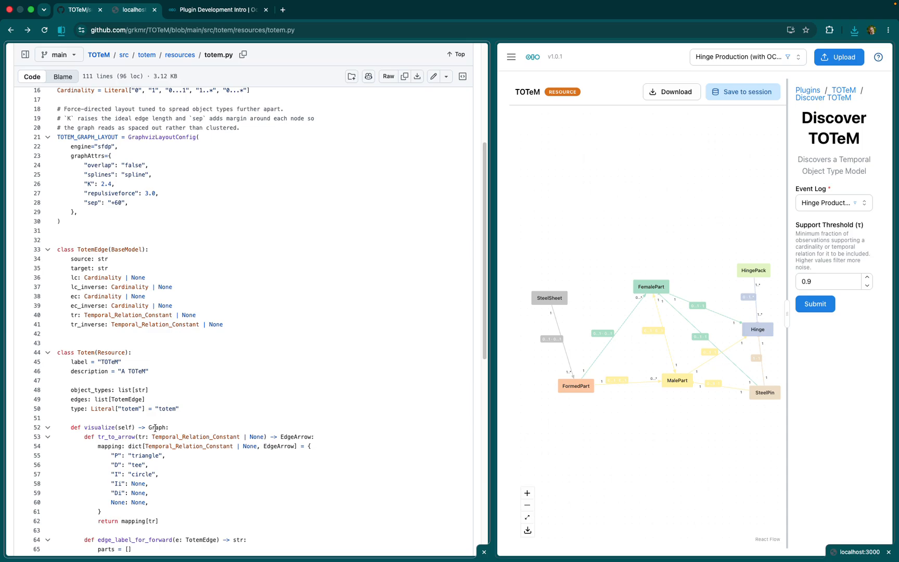
click(211, 11)
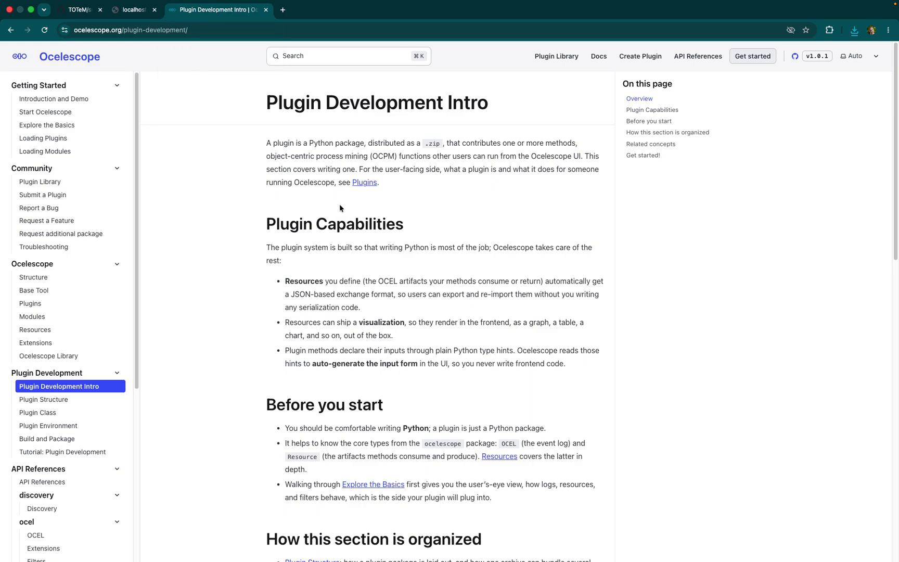